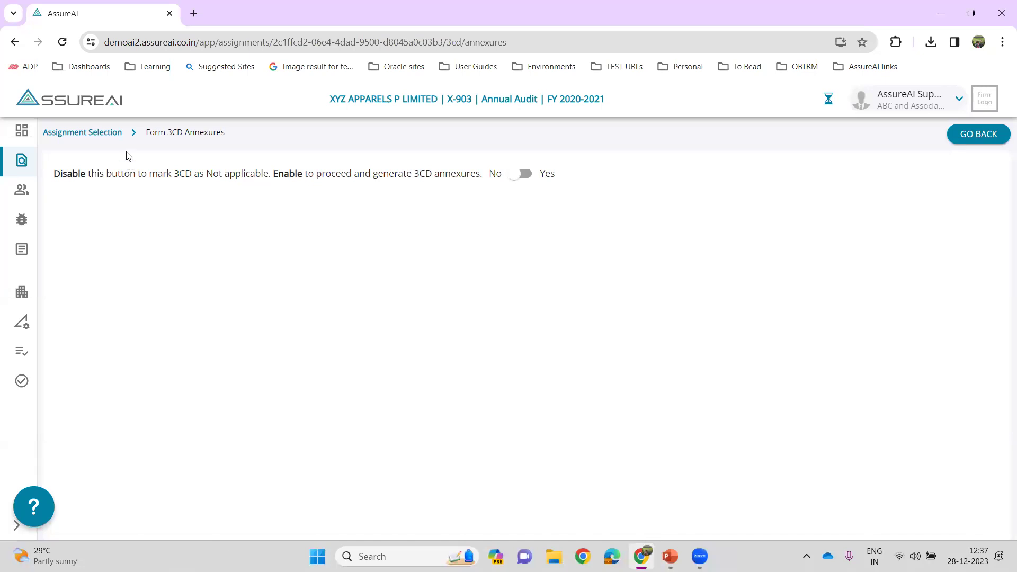
- Enable the applicability of the 3CD annexures, confirm the change, and open Clause 26 – Section 43B
{"action": "left_click", "coordinate": [525, 175]}
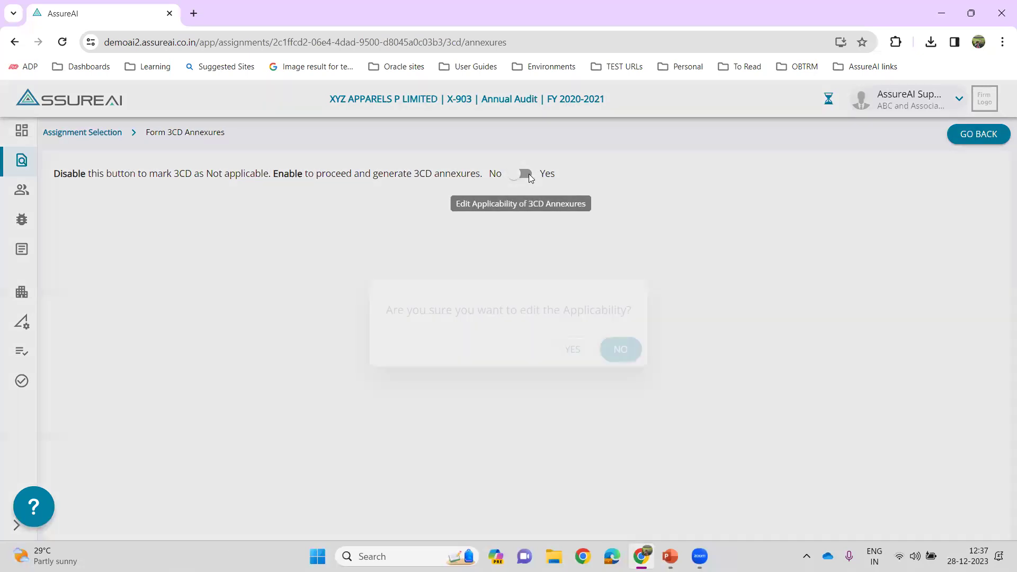
{"action": "left_click", "coordinate": [579, 350]}
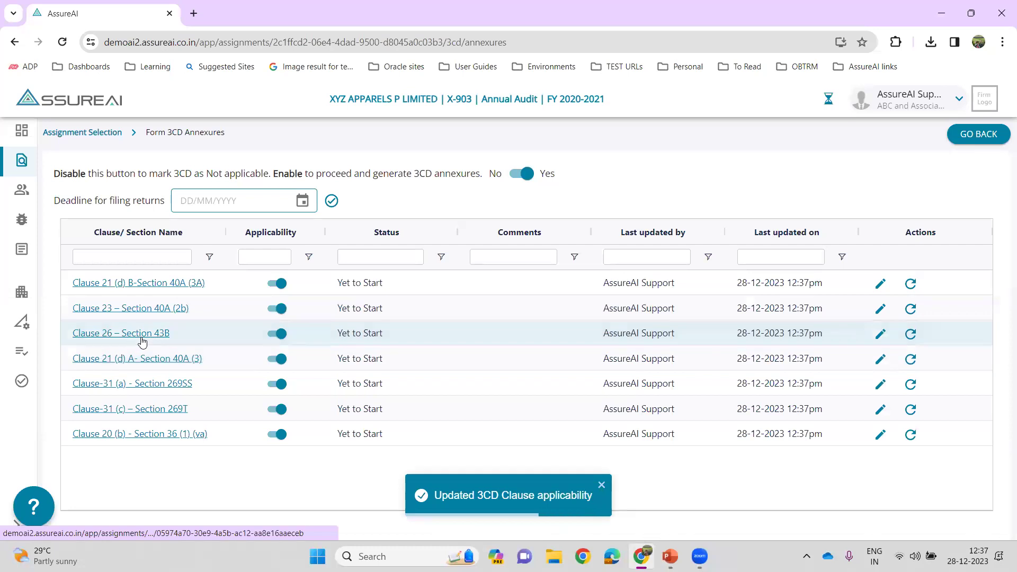
{"action": "left_click", "coordinate": [141, 338]}
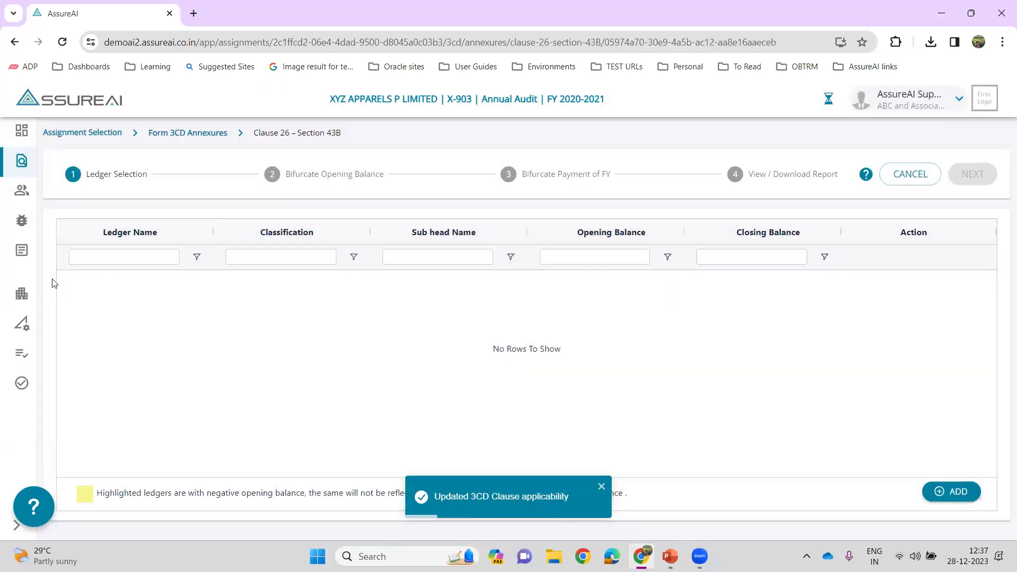
- Read the help text explaining Section 43B and its listed deductions, and close it
{"action": "left_click", "coordinate": [865, 175]}
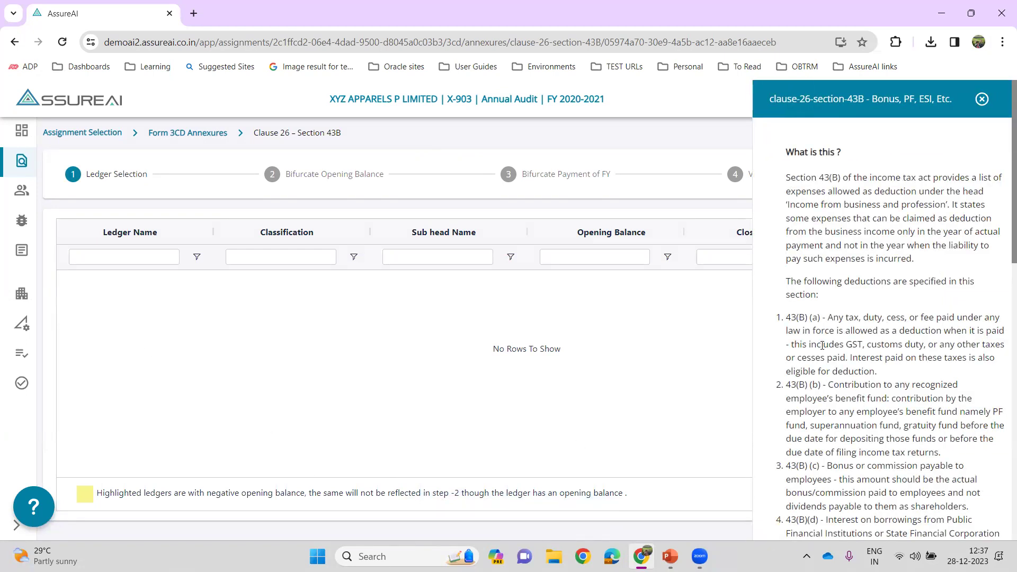
{"action": "scroll", "coordinate": [812, 397], "scroll_direction": "down", "scroll_amount": 5}
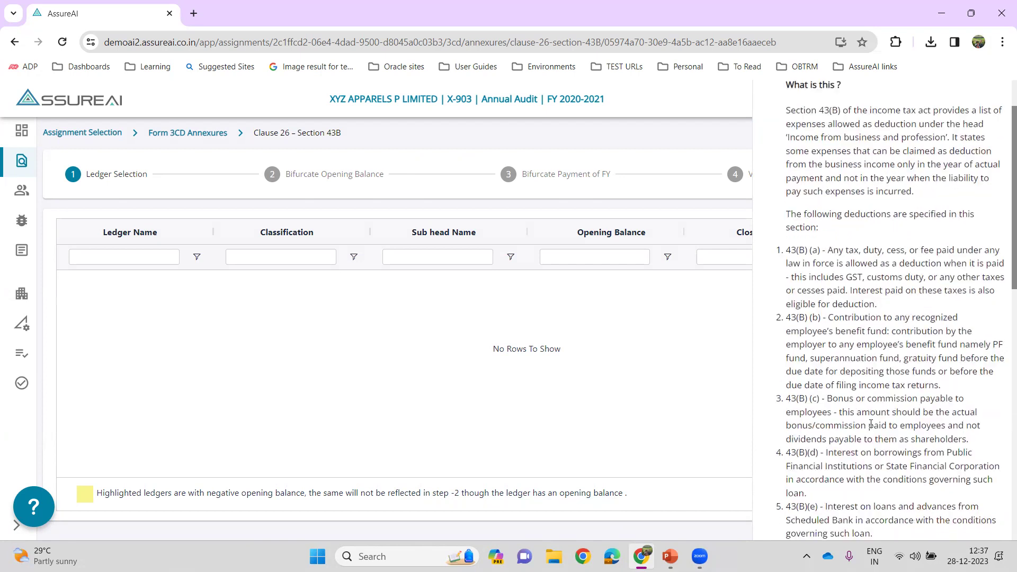
{"action": "scroll", "coordinate": [828, 407], "scroll_direction": "up", "scroll_amount": 5}
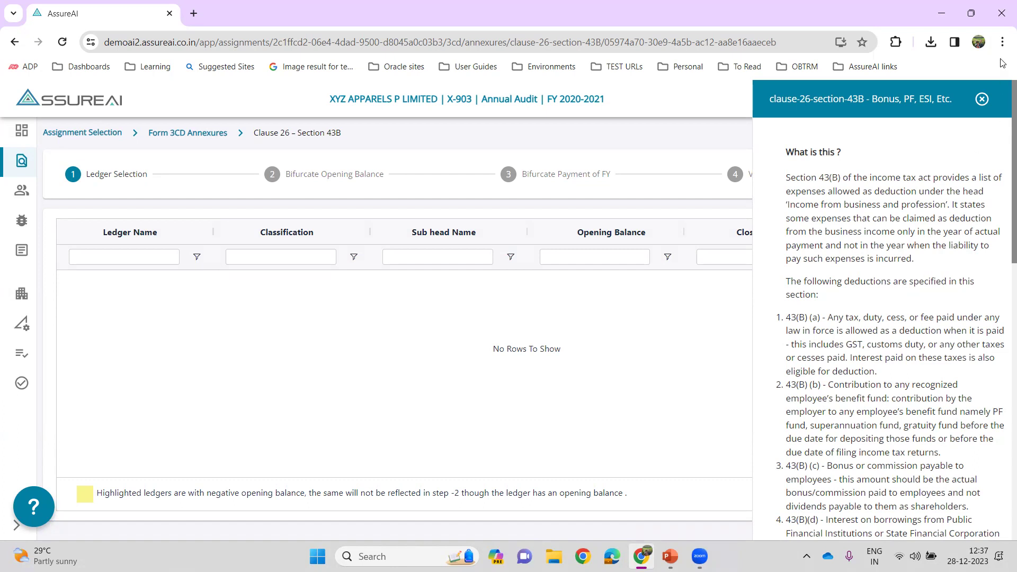
{"action": "left_click", "coordinate": [982, 99]}
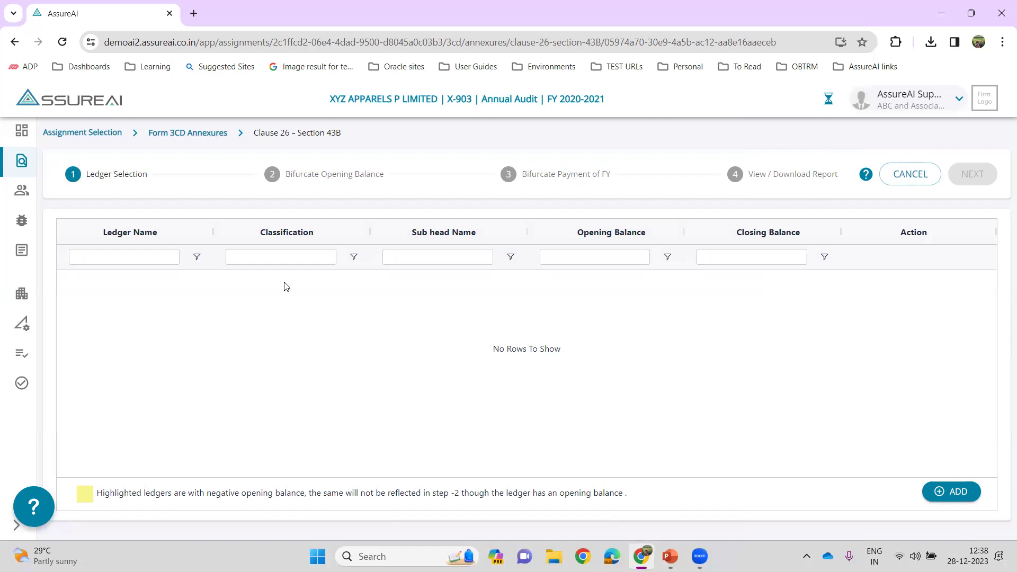
- Add the ledger IGST Payable A/c-Import with classification 43(B)(a) - Custom Duty / Indirect Expenses and save the row
{"action": "left_click", "coordinate": [951, 492]}
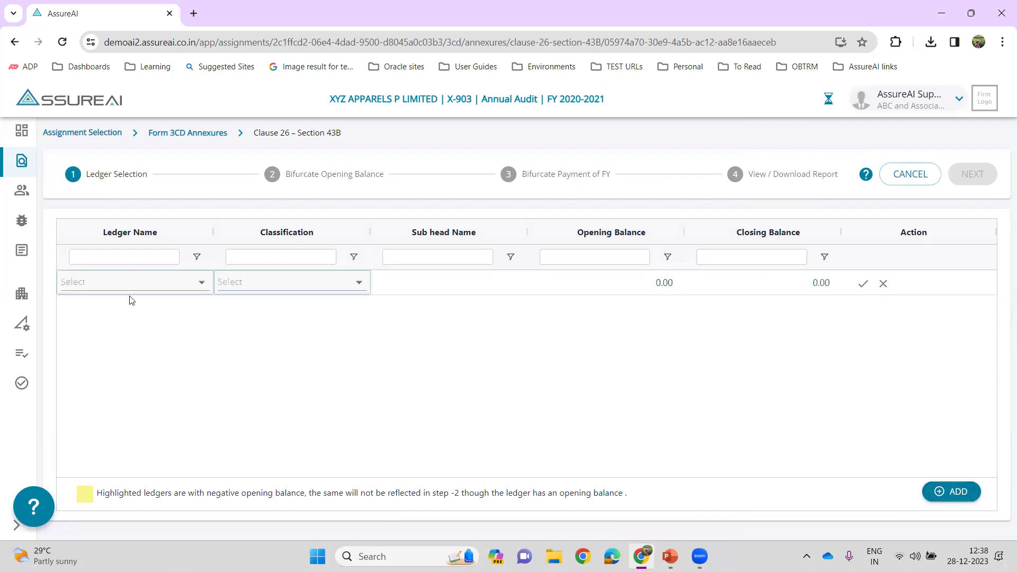
{"action": "left_click", "coordinate": [113, 277]}
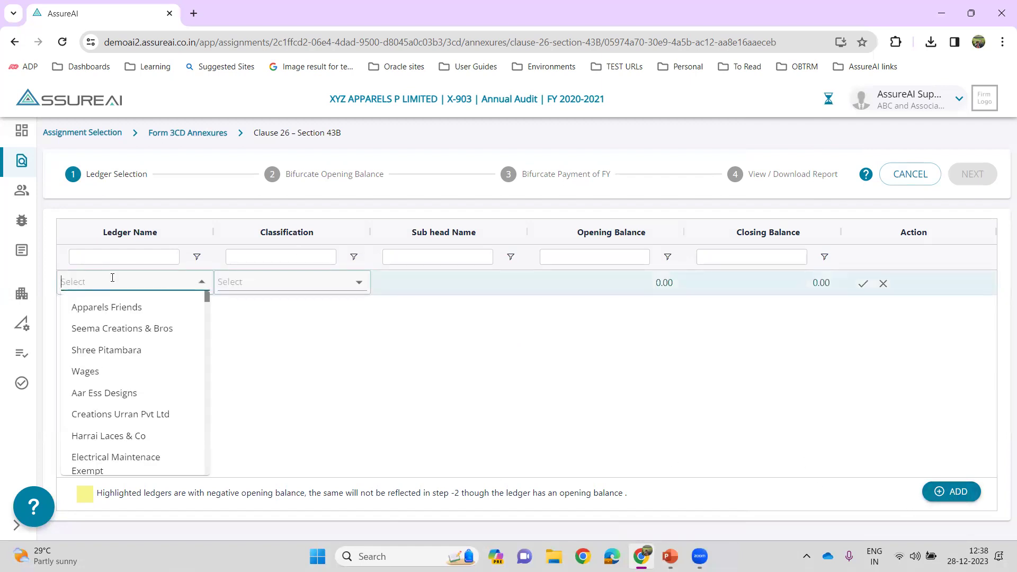
{"action": "type", "text": "igst"}
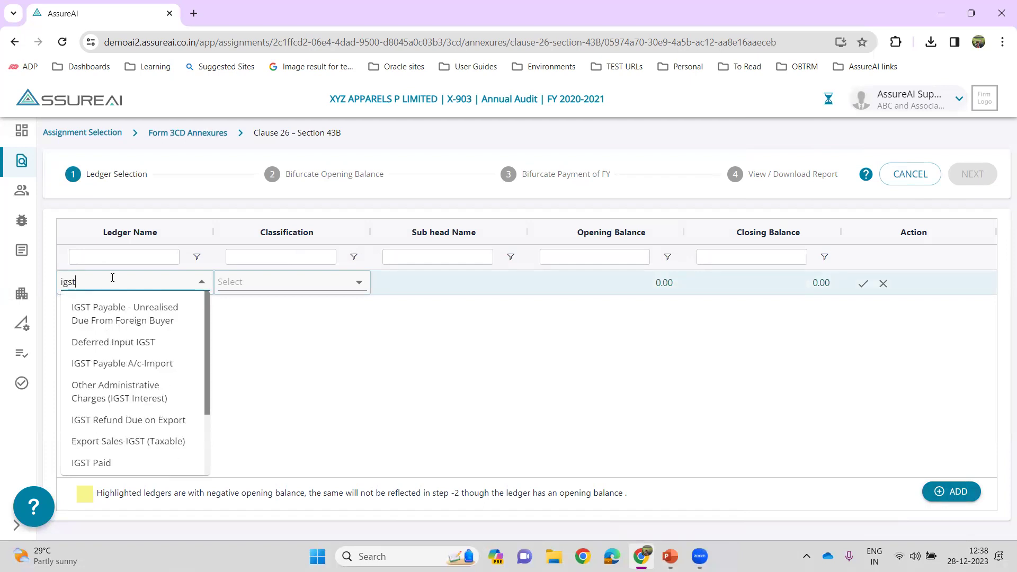
{"action": "left_click", "coordinate": [122, 364]}
{"action": "left_click", "coordinate": [286, 281]}
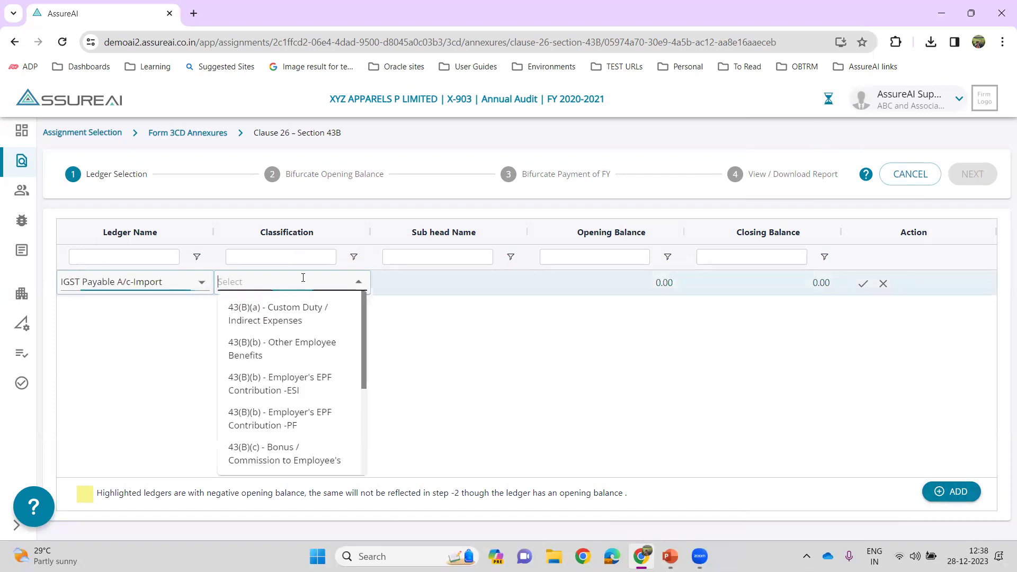
{"action": "left_click", "coordinate": [299, 318]}
{"action": "left_click", "coordinate": [863, 283]}
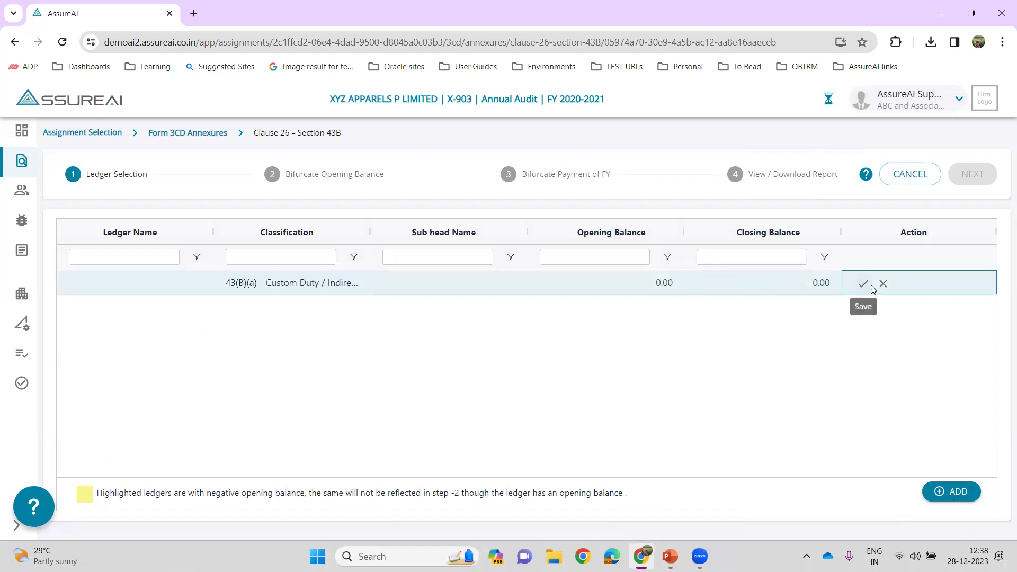
- Add the ledger EPF-Employer's Contribution Payable with classification 43(B)(b) - Employer's EPF Contribution -PF and save it
{"action": "left_click", "coordinate": [943, 503]}
{"action": "left_click", "coordinate": [119, 278]}
{"action": "type", "text": "employer"}
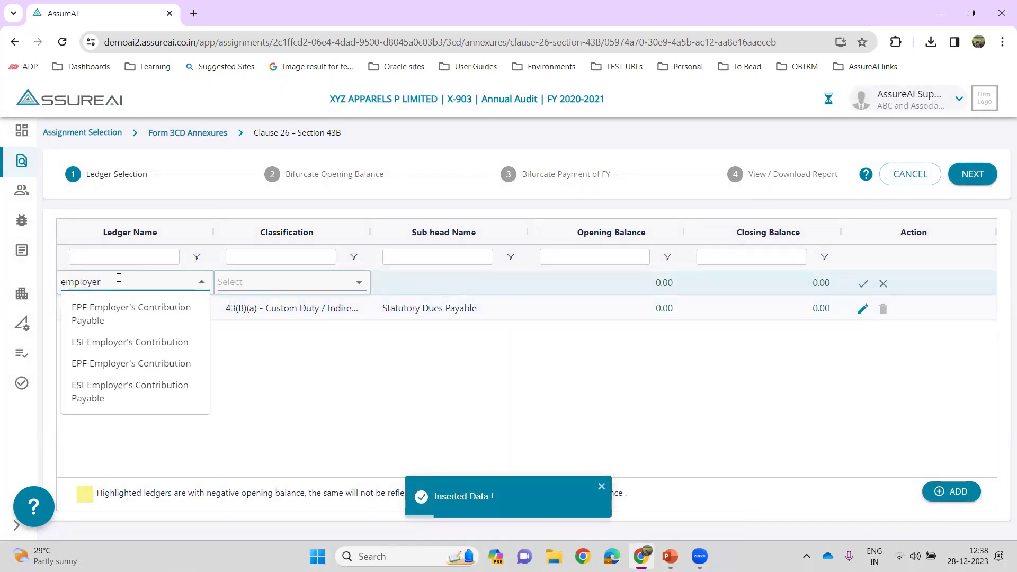
{"action": "left_click", "coordinate": [127, 314]}
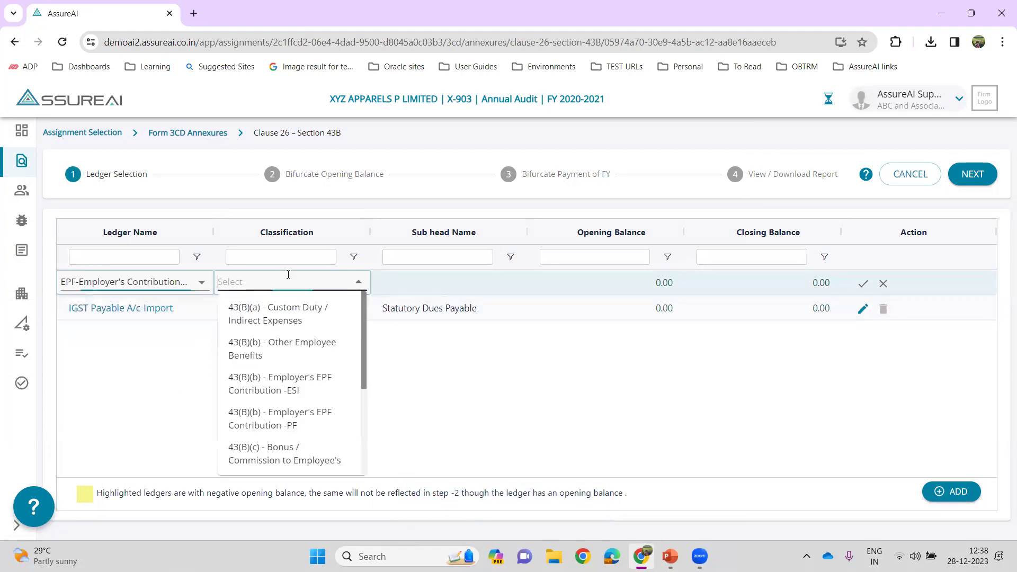
{"action": "left_click", "coordinate": [291, 416]}
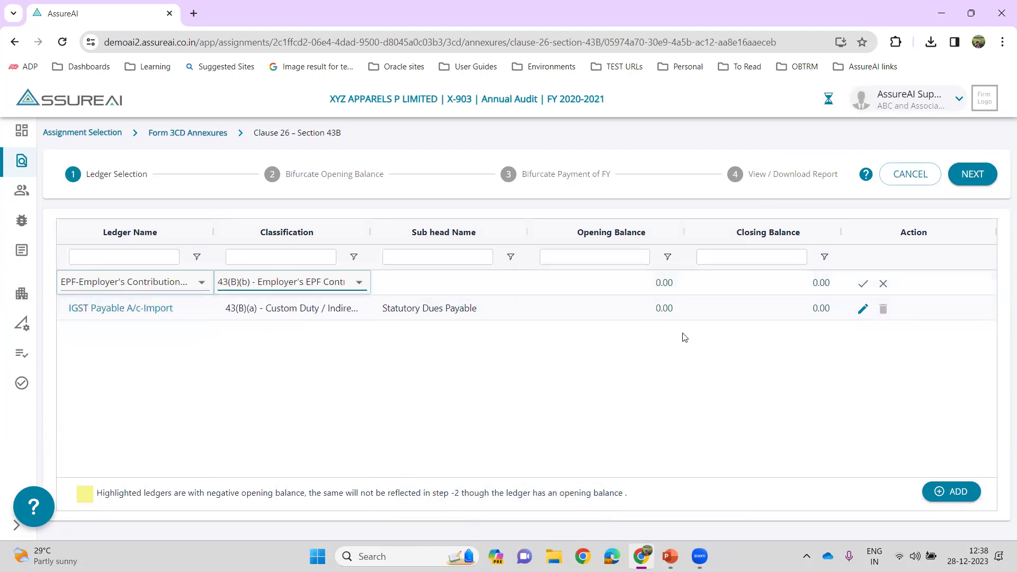
{"action": "left_click", "coordinate": [864, 283]}
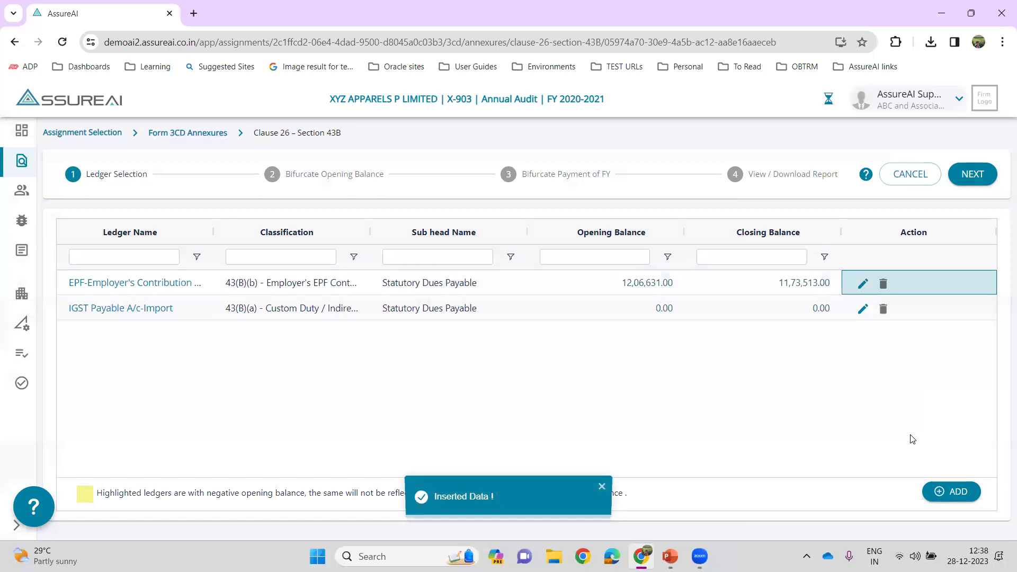
- Add the ledger Bonus Payable with classification 43(B)(c) - Bonus / Commission to Employee's and save the row
{"action": "left_click", "coordinate": [952, 491]}
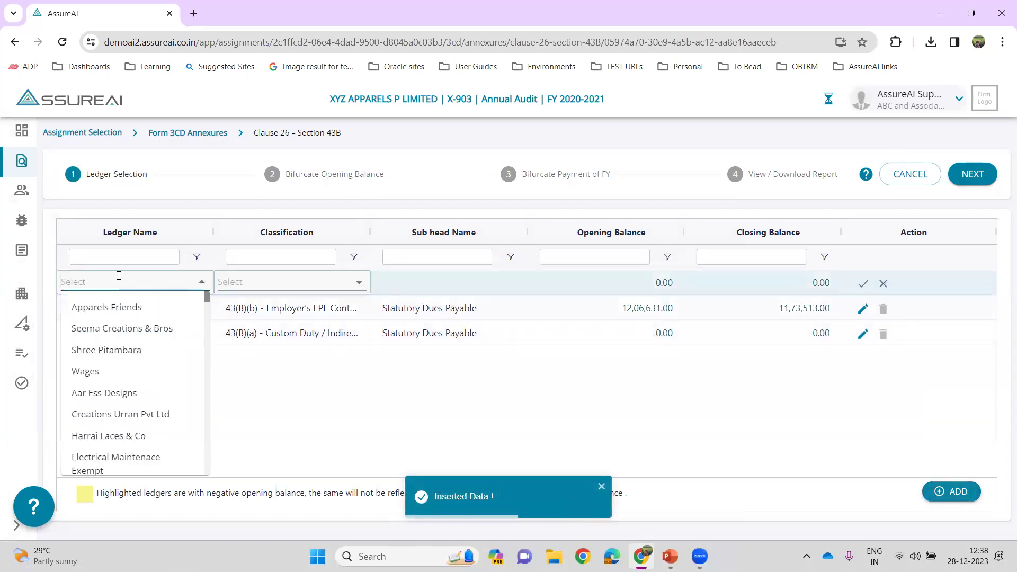
{"action": "type", "text": "boonu"}
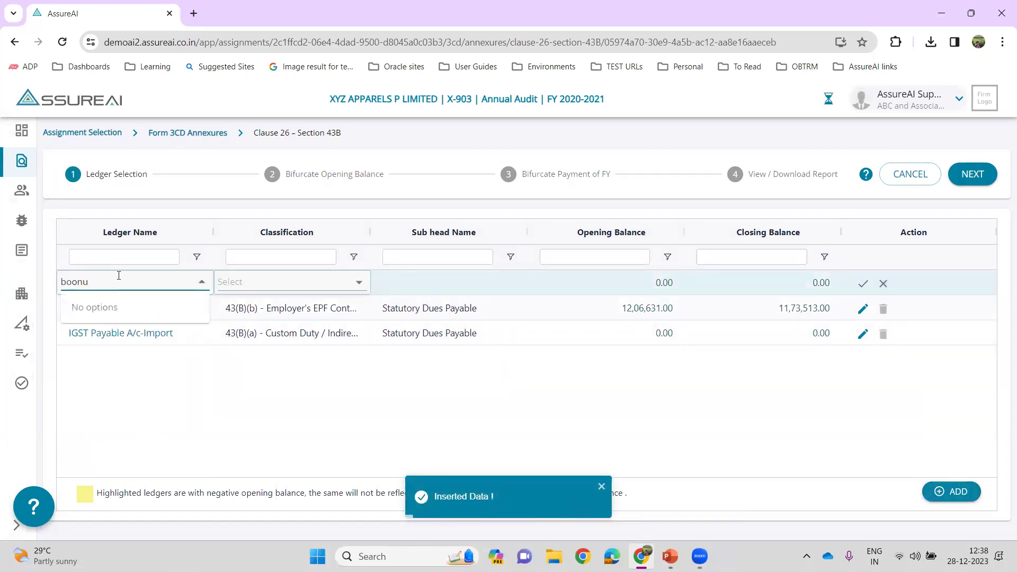
{"action": "key", "text": "BackSpace"}
{"action": "key", "text": "BackSpace"}
{"action": "key", "text": "BackSpace"}
{"action": "type", "text": "nu"}
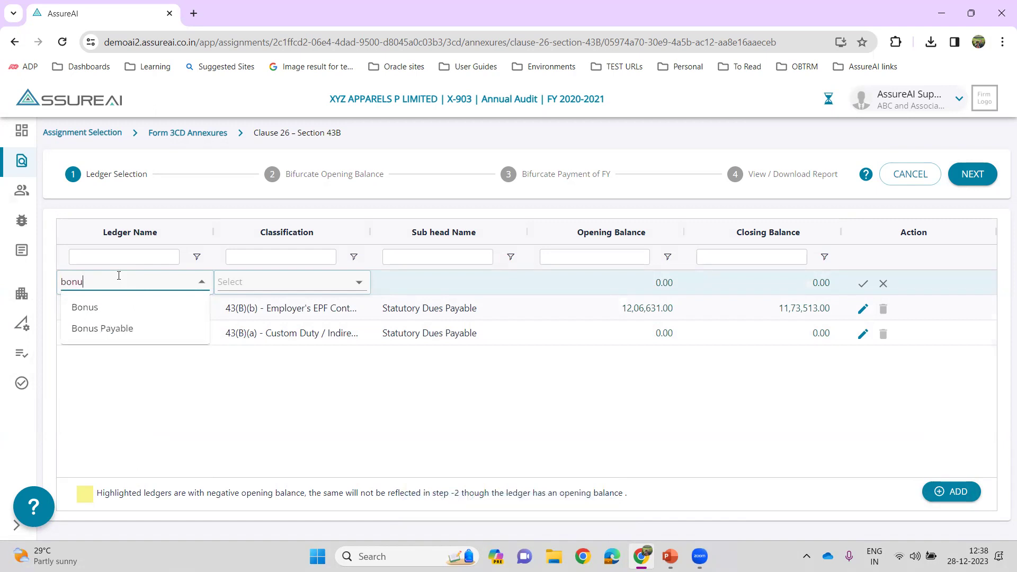
{"action": "left_click", "coordinate": [148, 330]}
{"action": "left_click", "coordinate": [317, 459]}
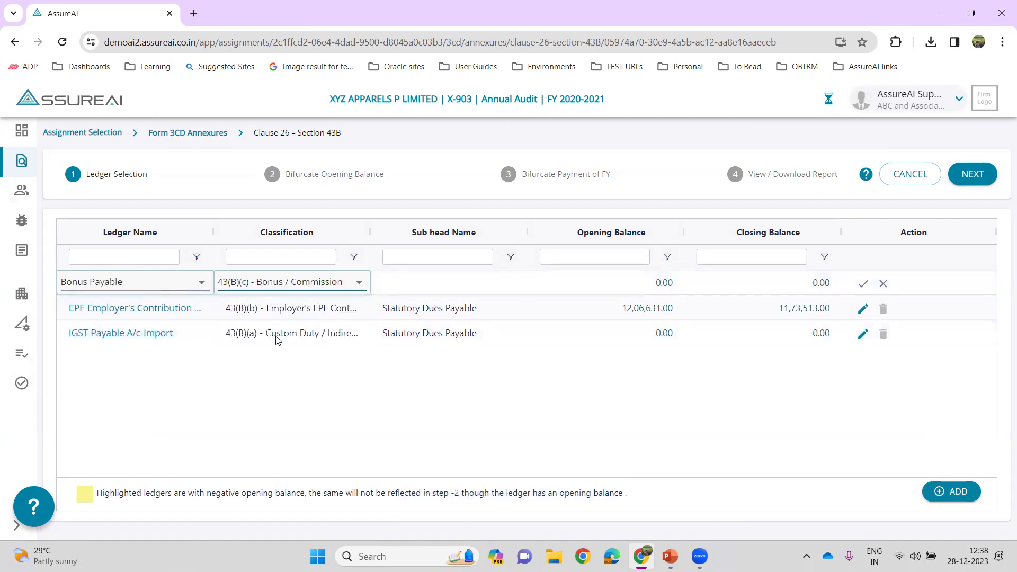
{"action": "left_click", "coordinate": [863, 283]}
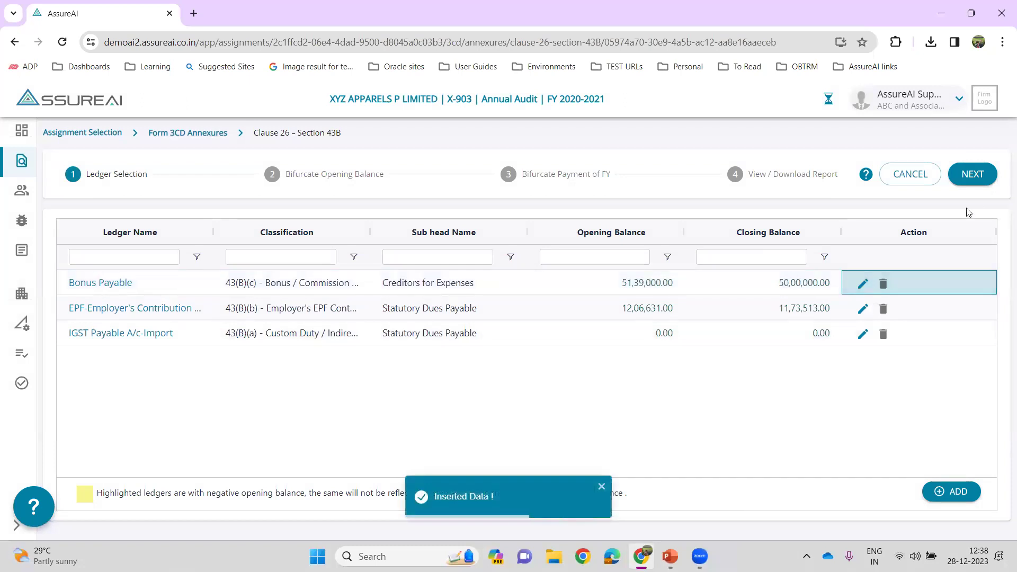
- In Bifurcate Opening Balance, set Bonus Payable's paid amounts to 400000 before and 600000 after 31st October, and save
{"action": "left_click", "coordinate": [970, 176]}
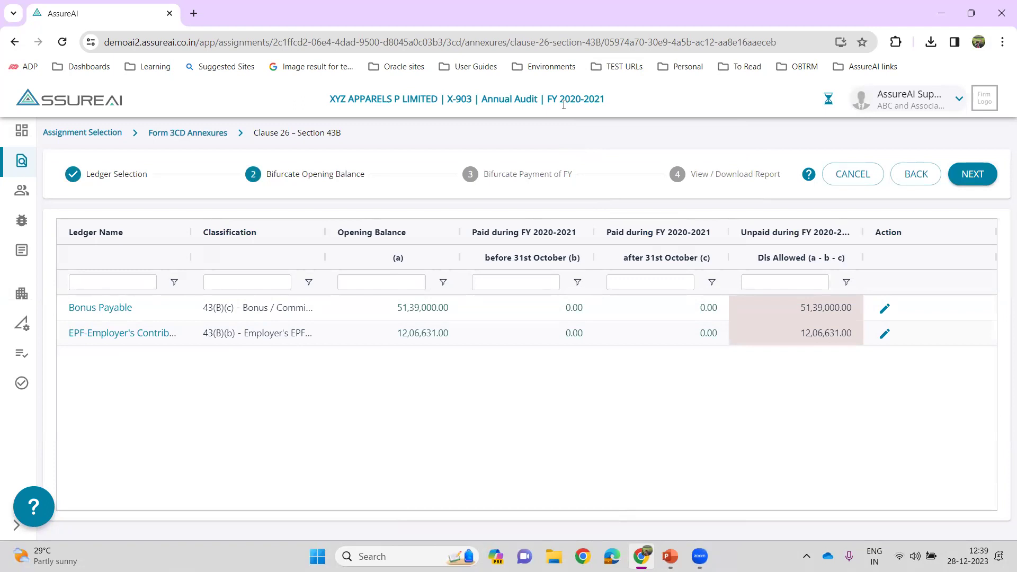
{"action": "left_click", "coordinate": [884, 308]}
{"action": "left_click", "coordinate": [519, 303]}
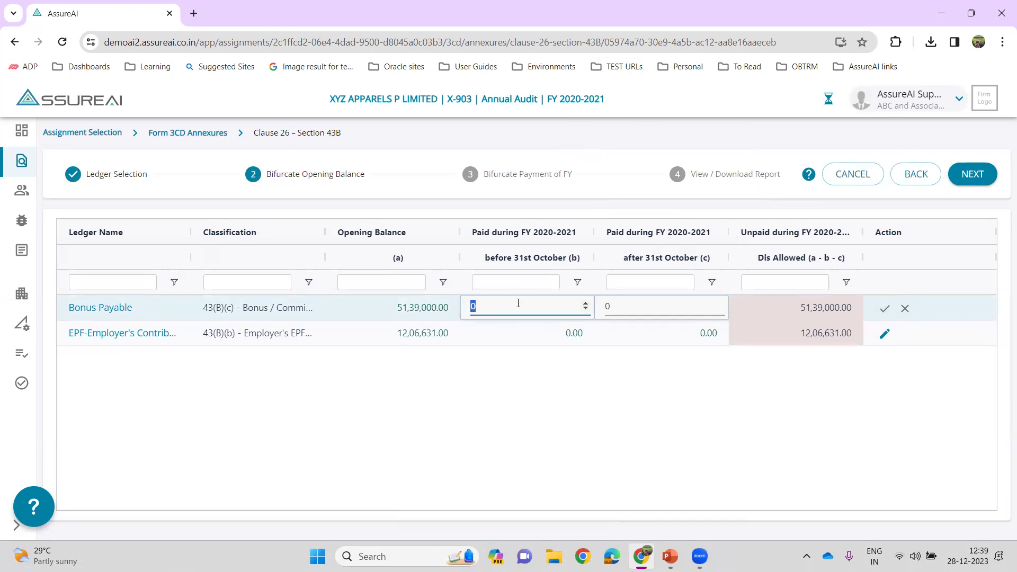
{"action": "type", "text": "400000"}
{"action": "key", "text": "Tab"}
{"action": "type", "text": "600000"}
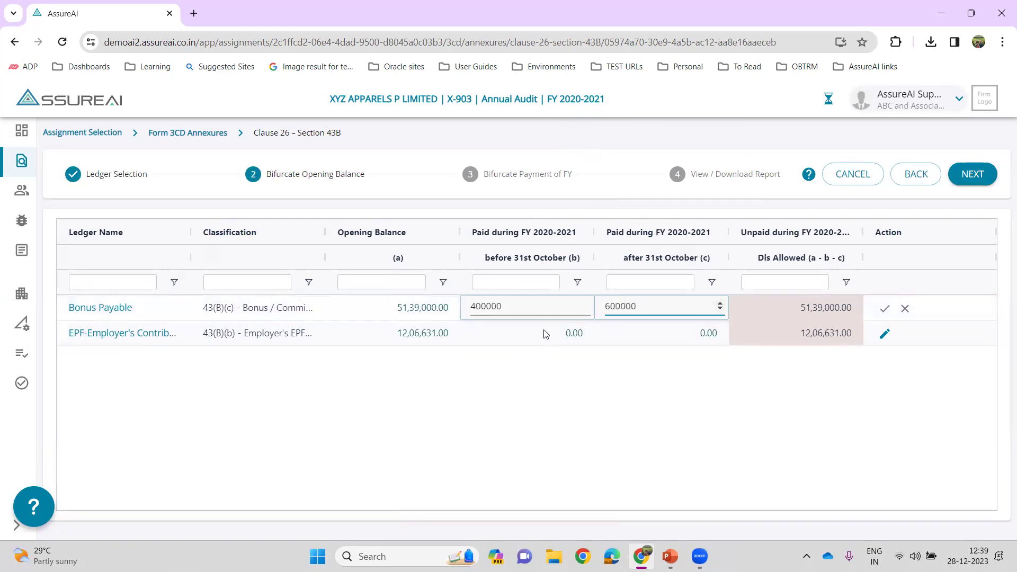
{"action": "left_click", "coordinate": [885, 310]}
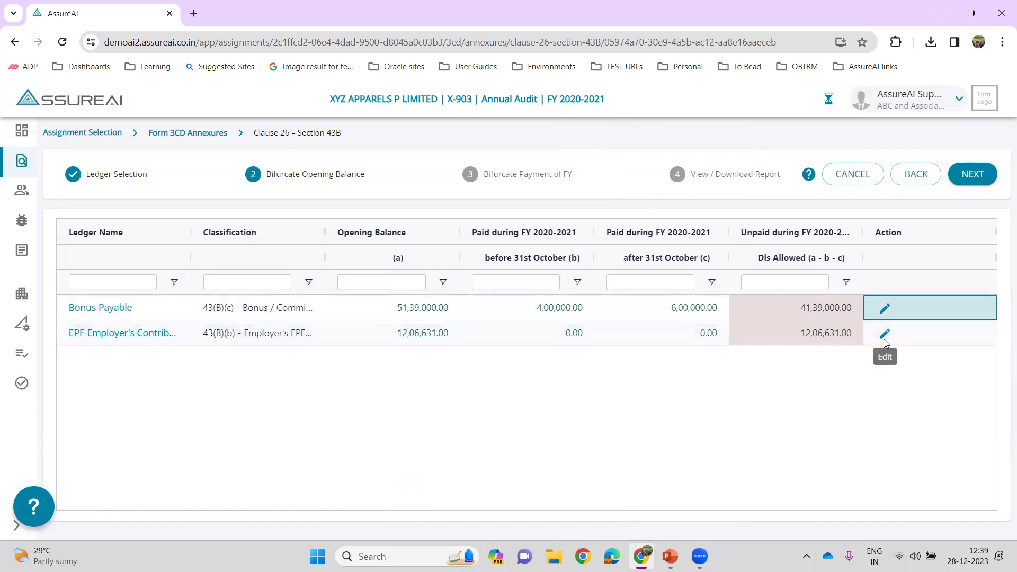
- Set the EPF-Employer's Contribution opening balance payments to 500000 before and 300000 after 31st October, and save
{"action": "left_click", "coordinate": [883, 333]}
{"action": "left_click", "coordinate": [524, 328]}
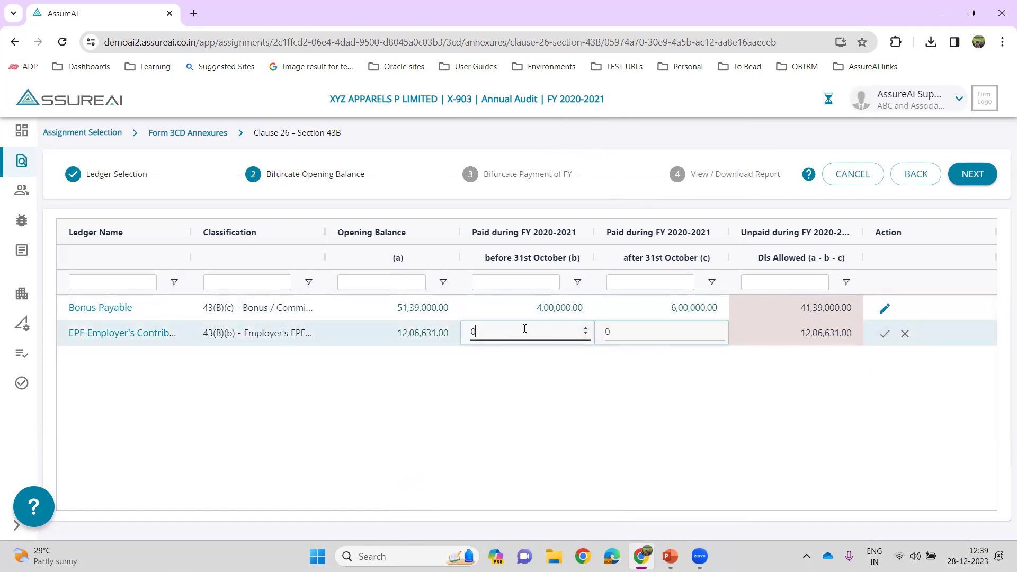
{"action": "type", "text": "500000"}
{"action": "key", "text": "Tab"}
{"action": "type", "text": "300000"}
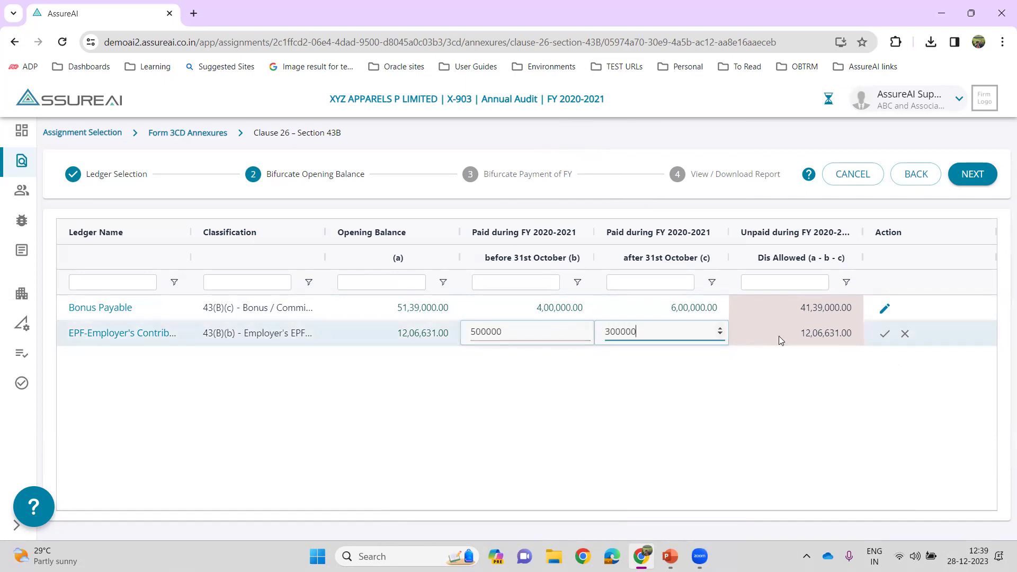
{"action": "left_click", "coordinate": [886, 337]}
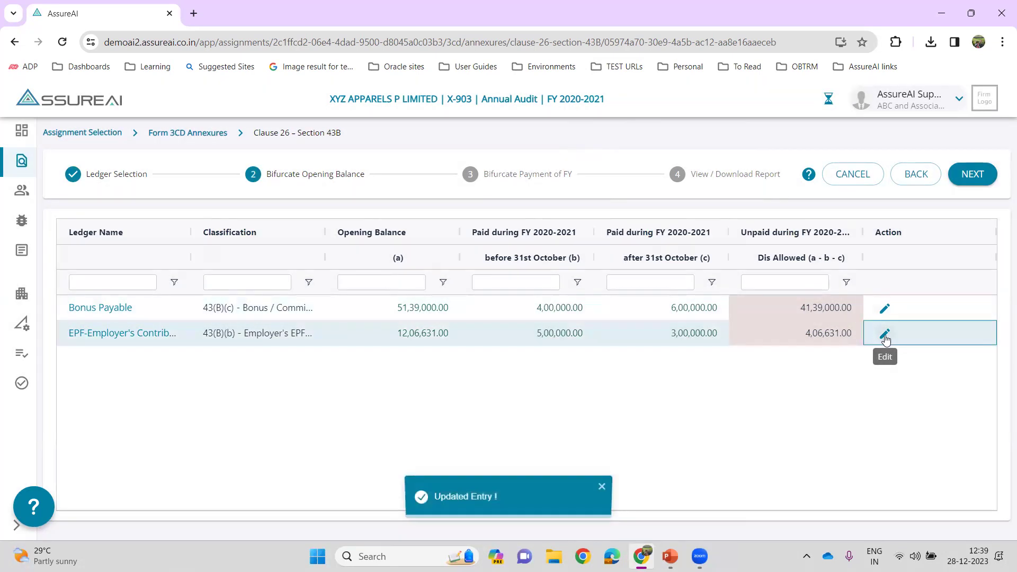
- Proceed to Bifurcate Payment of FY and save 500000 as Bonus Payable's amount paid before 31st October
{"action": "left_click", "coordinate": [971, 179]}
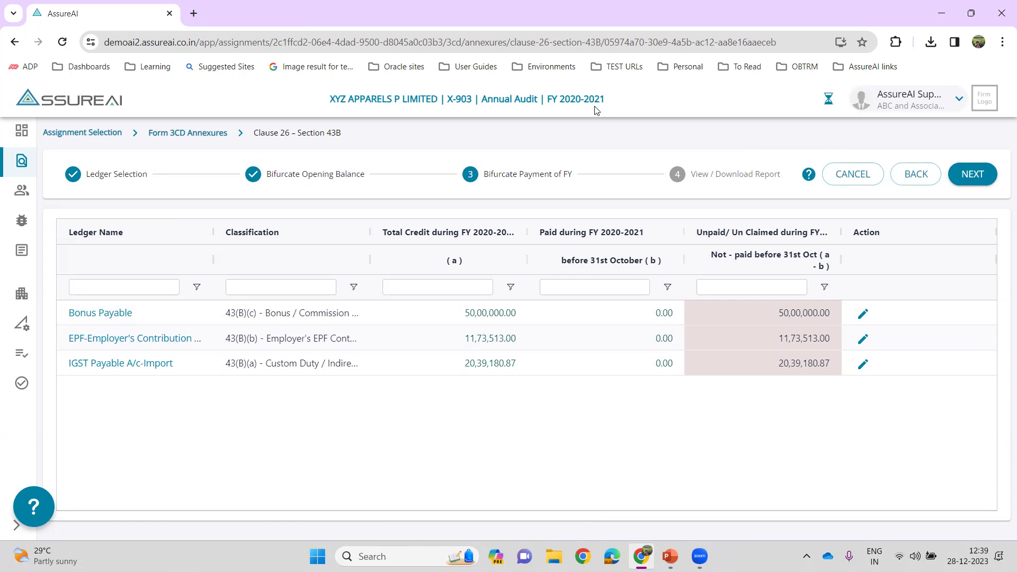
{"action": "left_click", "coordinate": [862, 318]}
{"action": "left_click", "coordinate": [584, 312]}
{"action": "type", "text": "500000"}
{"action": "left_click", "coordinate": [863, 316]}
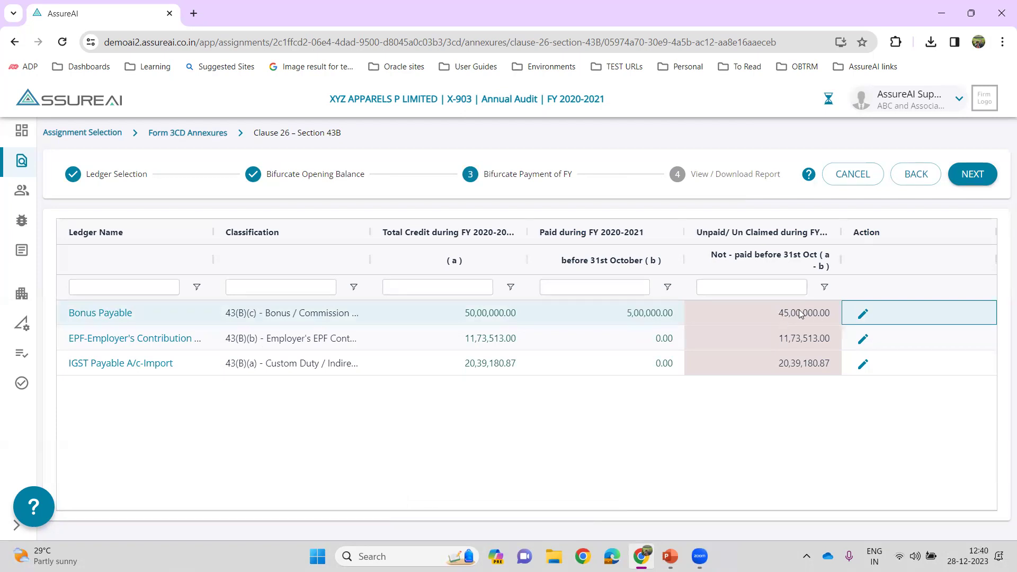
- Set the EPF-Employer's Contribution amount paid before 31st October to 400000 and save the row
{"action": "left_click", "coordinate": [863, 339]}
{"action": "left_click", "coordinate": [600, 340]}
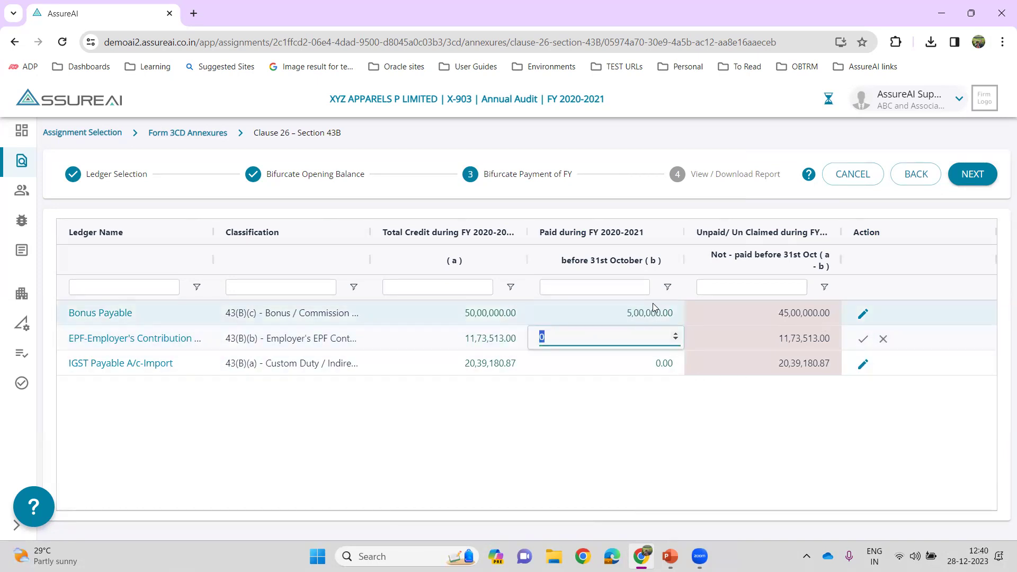
{"action": "type", "text": "400000"}
{"action": "left_click", "coordinate": [863, 339]}
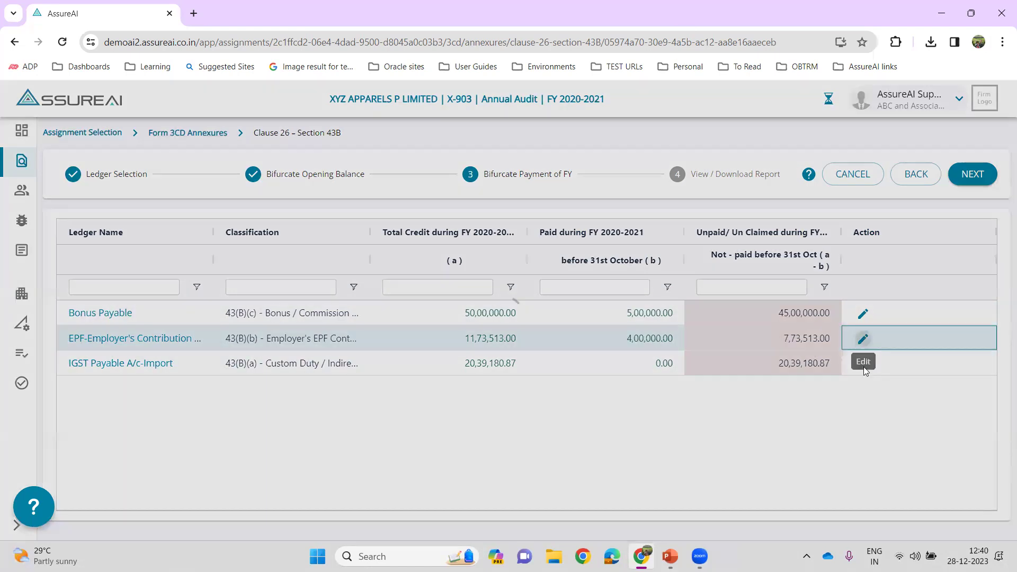
- Save 100000 as the IGST Payable A/c-Import amount paid before 31st October and proceed to the View / Download Report stage
{"action": "left_click", "coordinate": [862, 365]}
{"action": "left_click", "coordinate": [596, 362]}
{"action": "type", "text": "100000"}
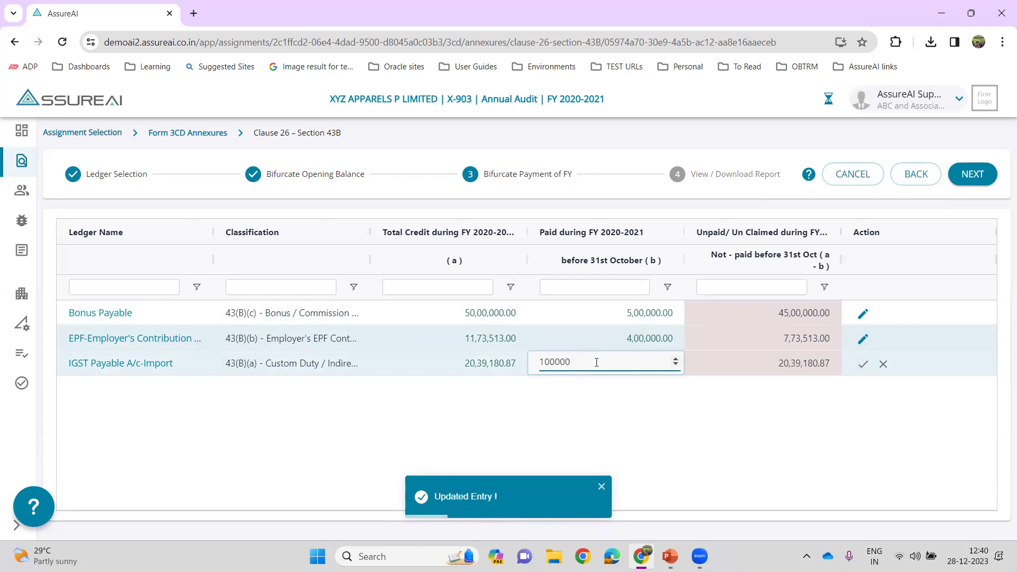
{"action": "left_click", "coordinate": [863, 364]}
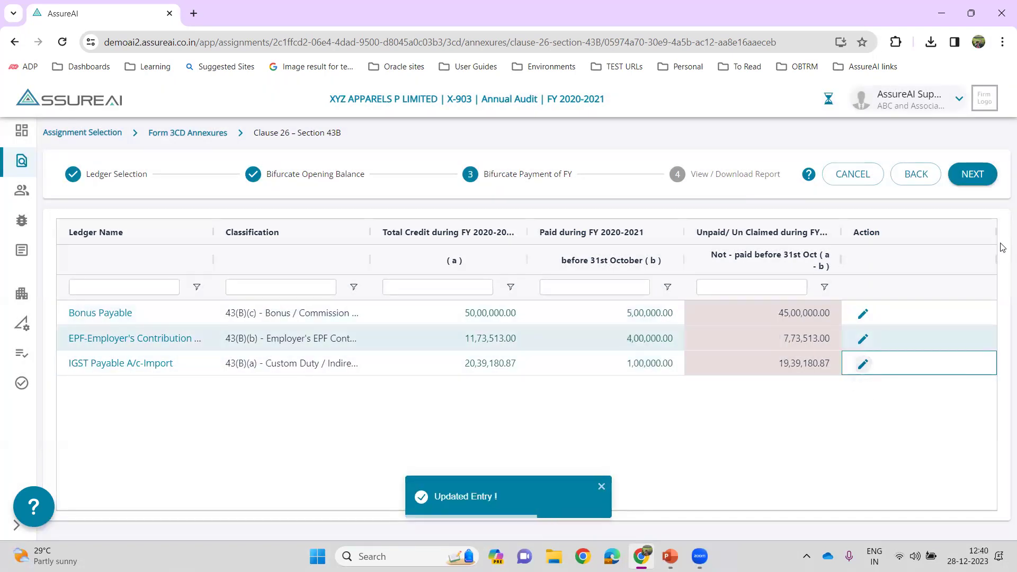
{"action": "left_click", "coordinate": [969, 178]}
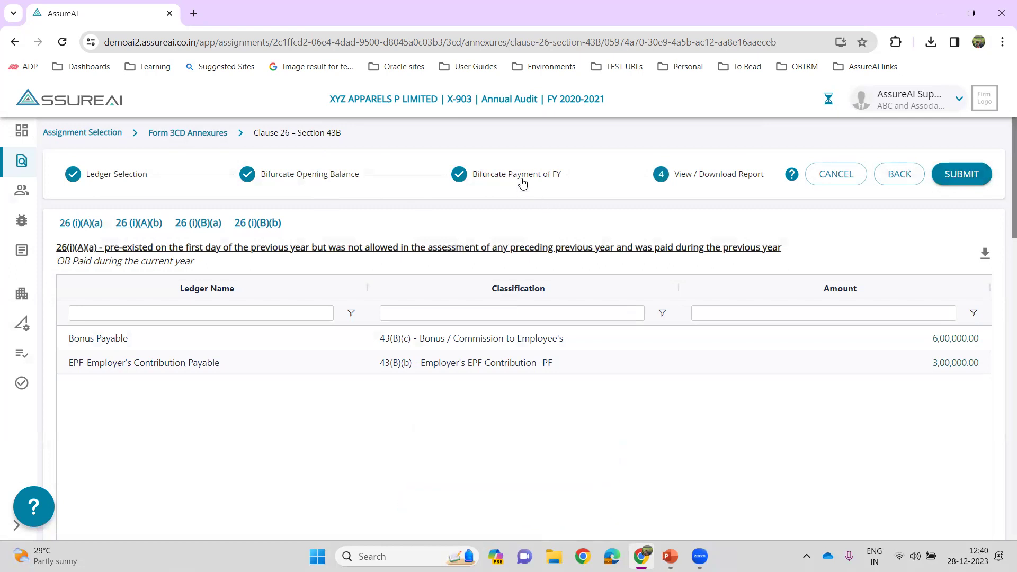
- Revisit the Bifurcate Opening Balance and Bifurcate Payment of FY stages to check the amounts, and return to View / Download Report
{"action": "left_click", "coordinate": [300, 174]}
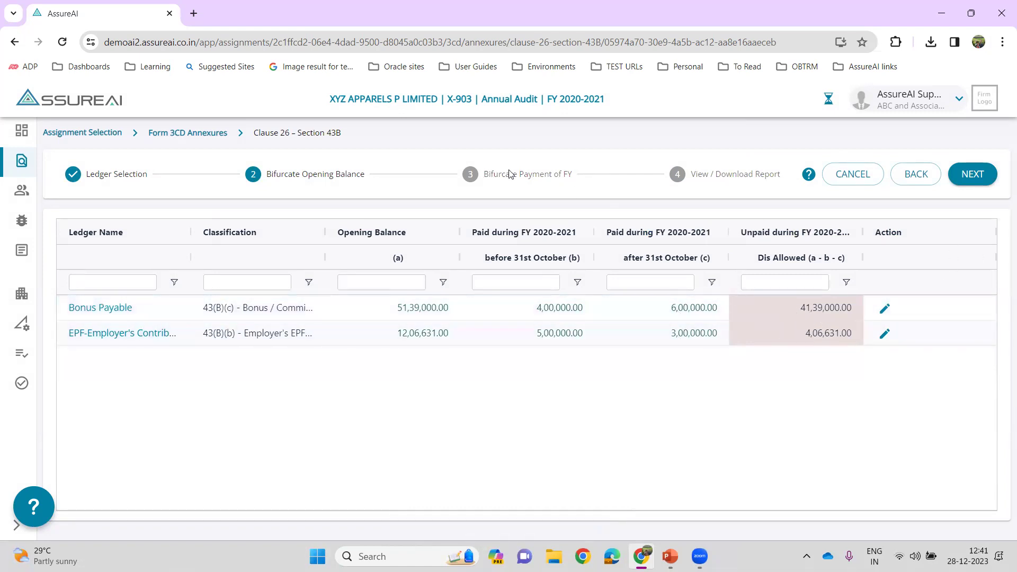
{"action": "left_click", "coordinate": [982, 175]}
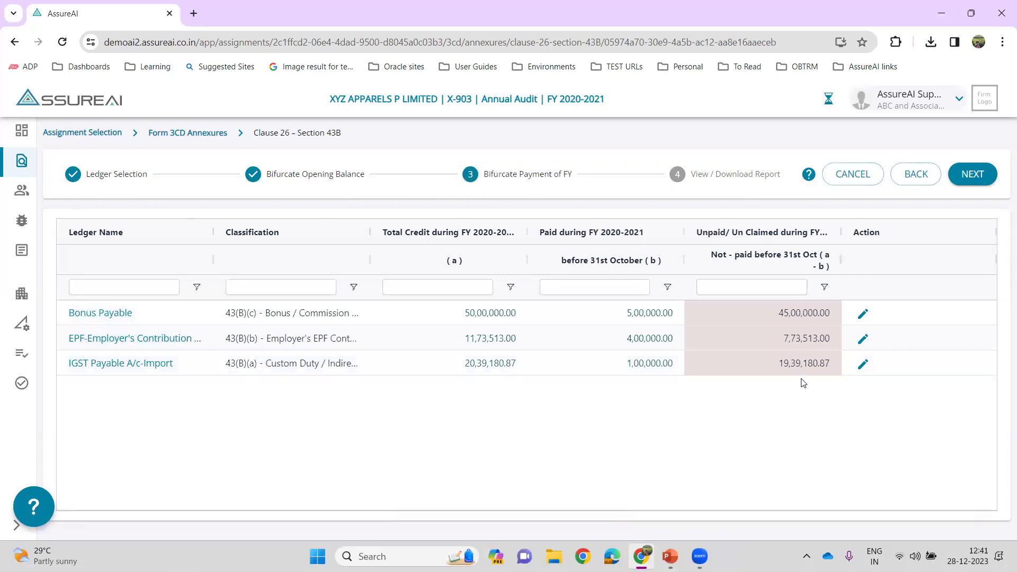
{"action": "left_click", "coordinate": [965, 173]}
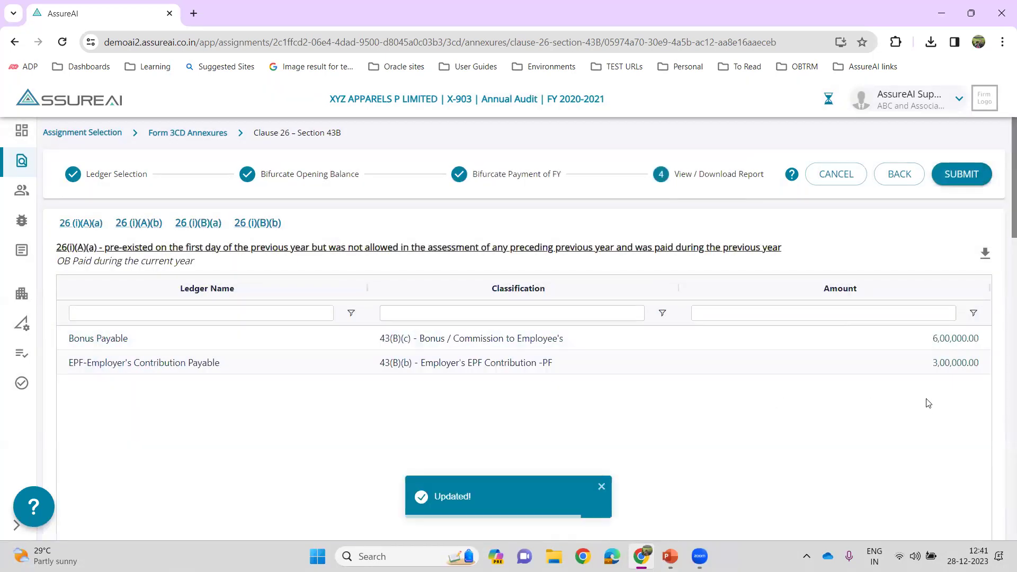
- Review the report tables from 26(i)(A)(a) to 26(i)(B)(b) and submit the Clause 26 – Section 43B annexure
{"action": "scroll", "coordinate": [946, 372], "scroll_direction": "down", "scroll_amount": 6}
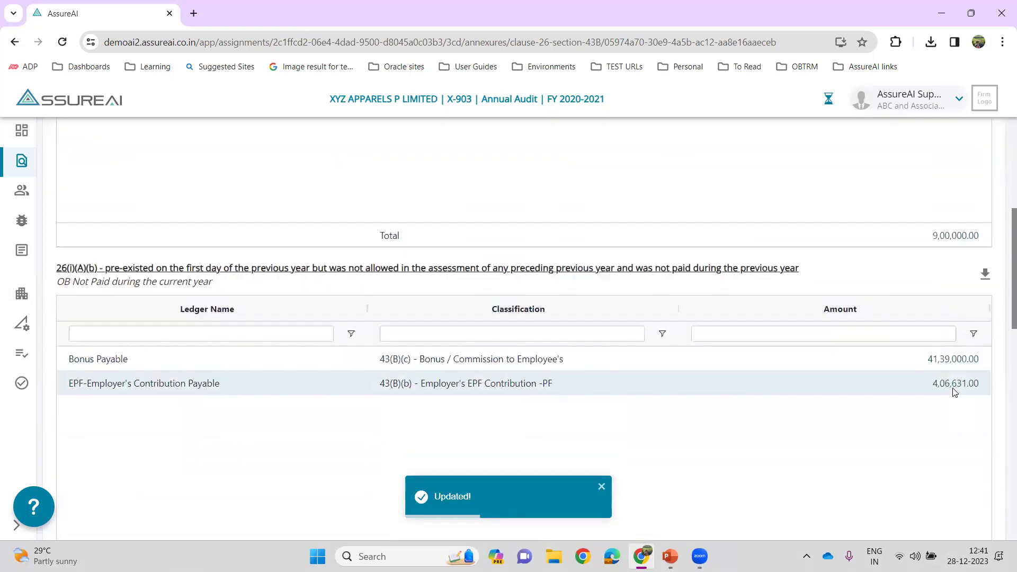
{"action": "scroll", "coordinate": [955, 381], "scroll_direction": "down", "scroll_amount": 4}
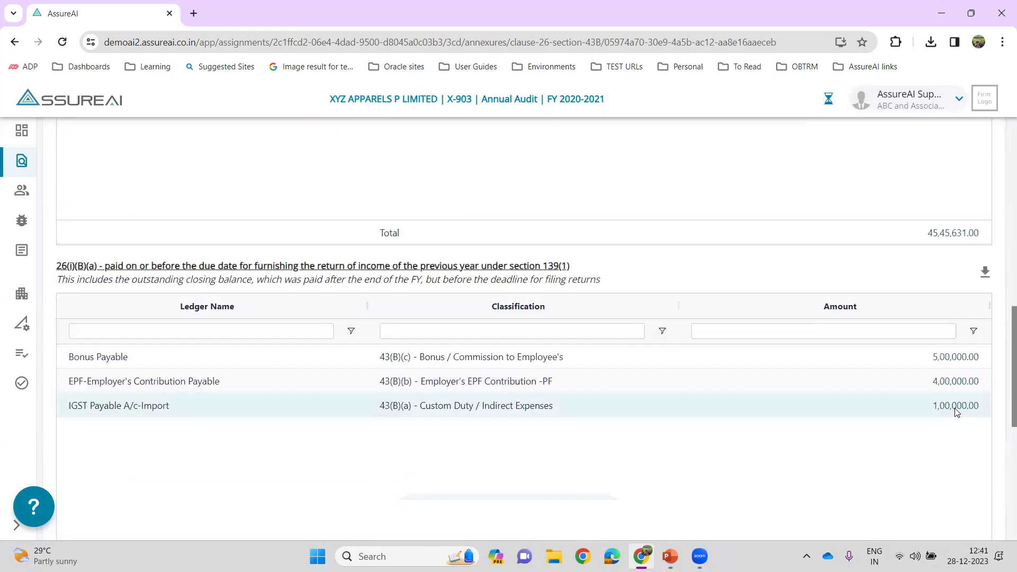
{"action": "scroll", "coordinate": [955, 409], "scroll_direction": "down", "scroll_amount": 3}
{"action": "scroll", "coordinate": [957, 412], "scroll_direction": "down", "scroll_amount": 2}
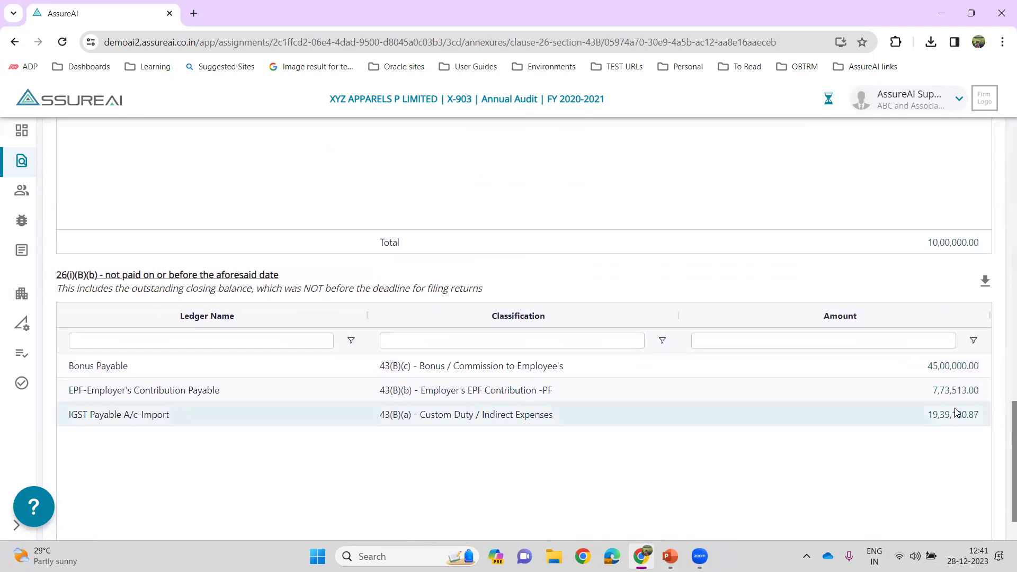
{"action": "scroll", "coordinate": [961, 410], "scroll_direction": "up", "scroll_amount": 15}
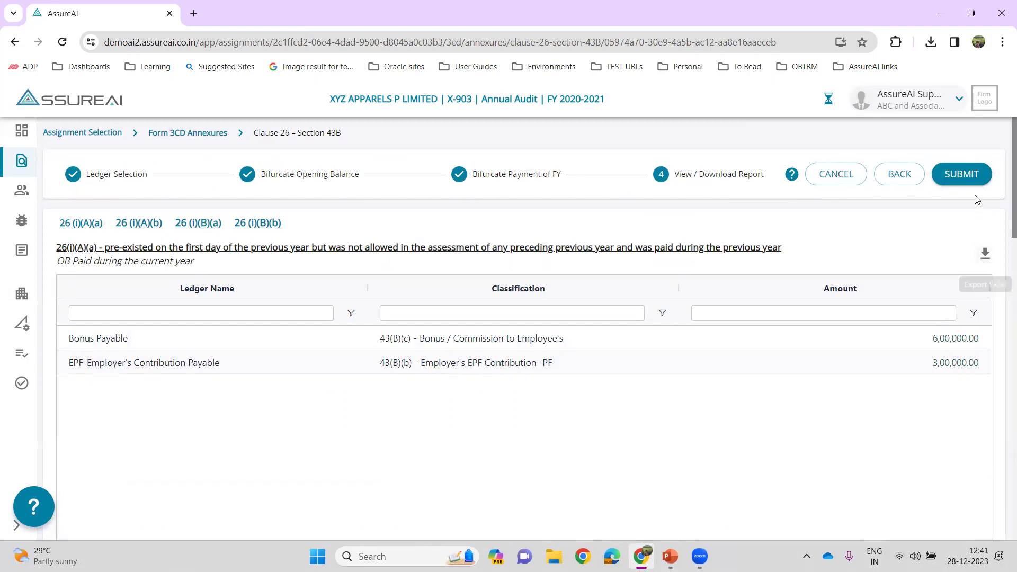
{"action": "left_click", "coordinate": [957, 184]}
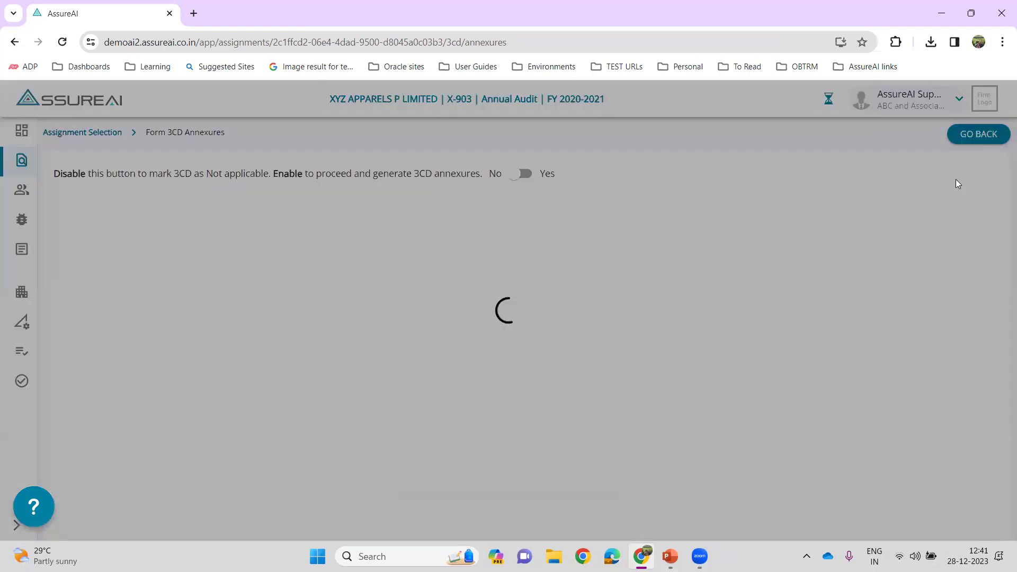